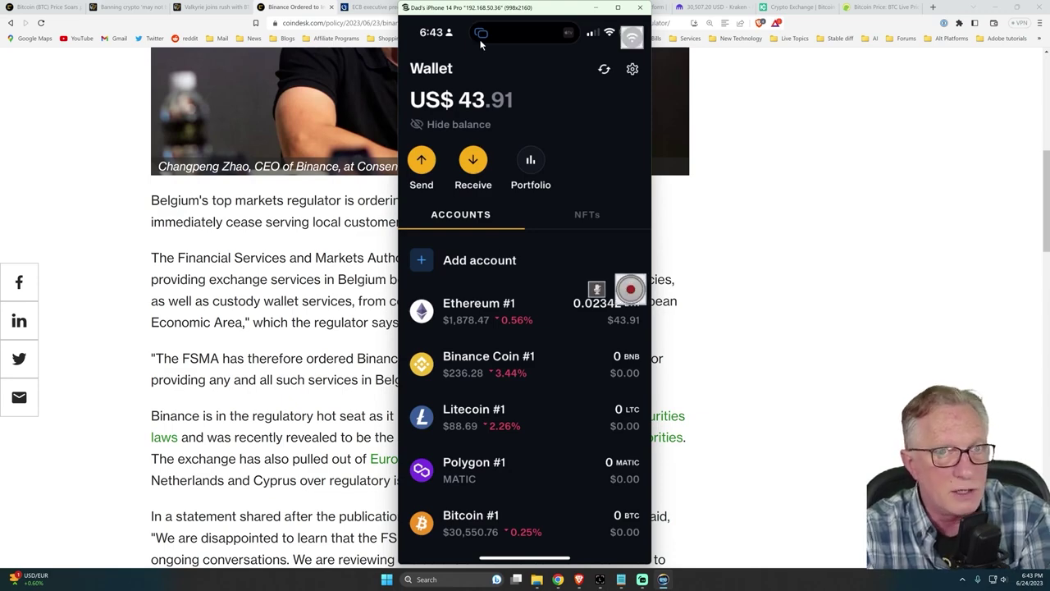
# Move the mirrored phone window aside, switch to the Binance.US site and log in to the account
pyautogui.moveTo(523, 10); pyautogui.dragTo(432, 15)
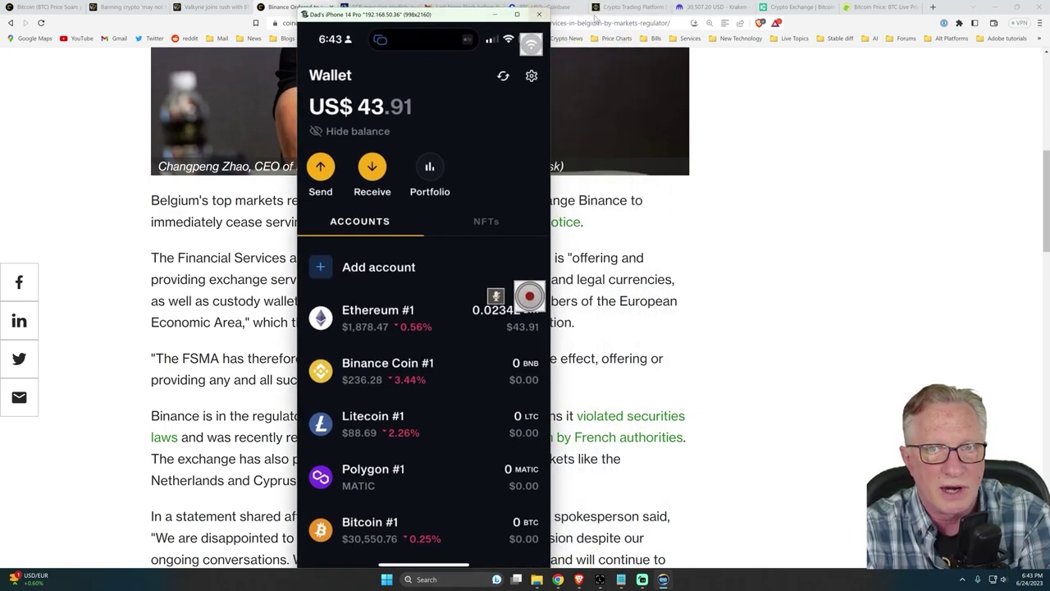
pyautogui.click(636, 7)
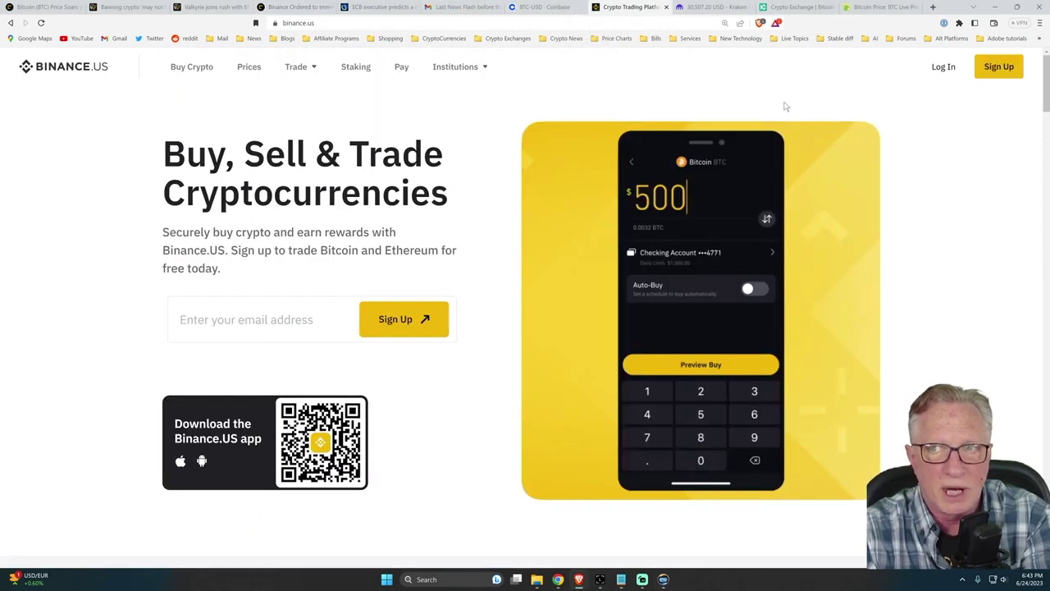
pyautogui.click(942, 67)
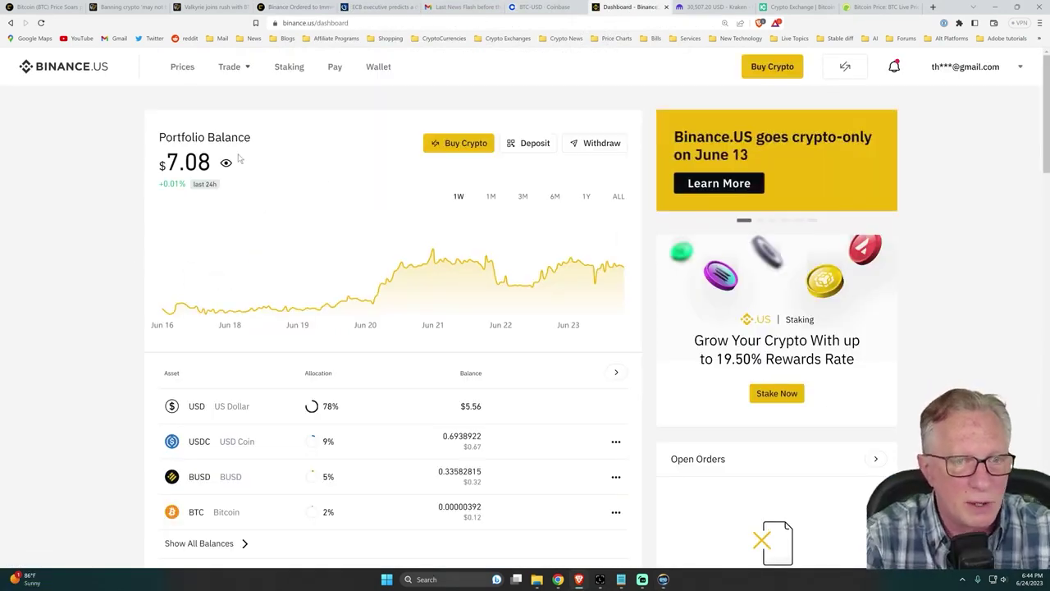
# Review the asset balances on the account dashboard and in the full wallet list
pyautogui.scroll(-2, 122, 316)
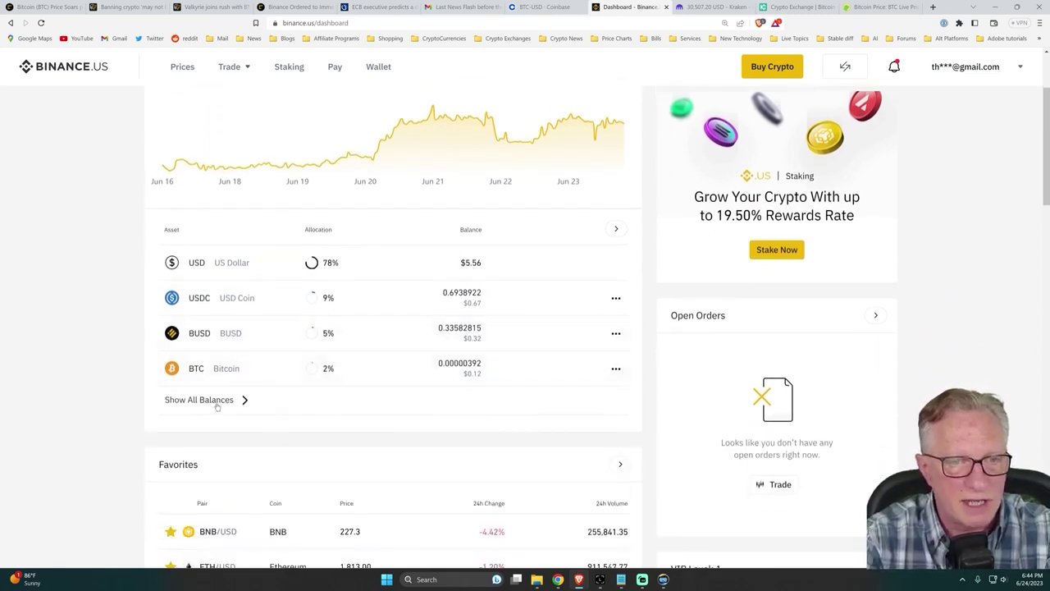
pyautogui.scroll(2, 144, 410)
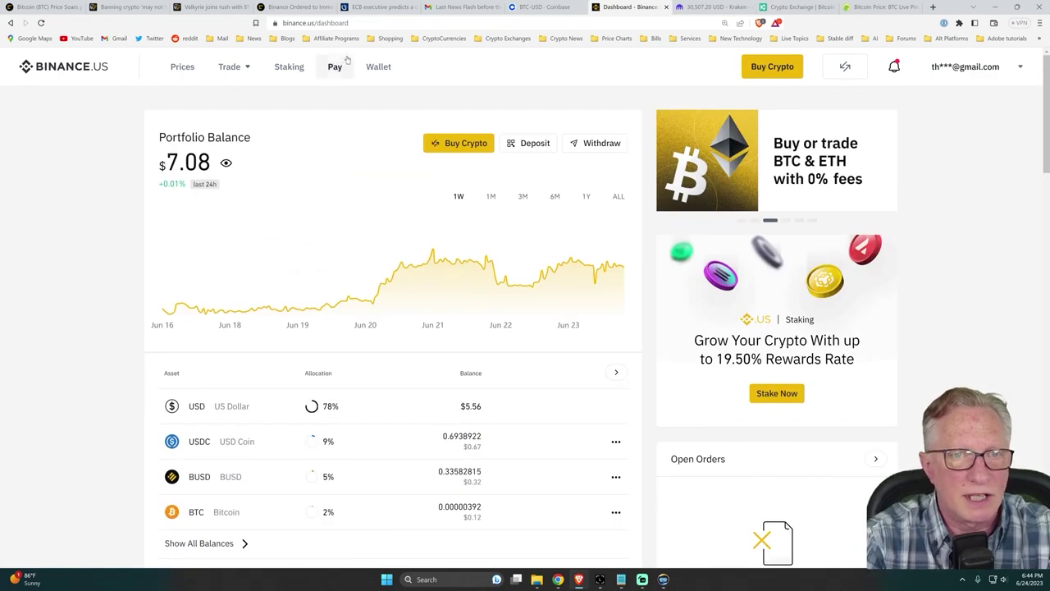
pyautogui.click(379, 67)
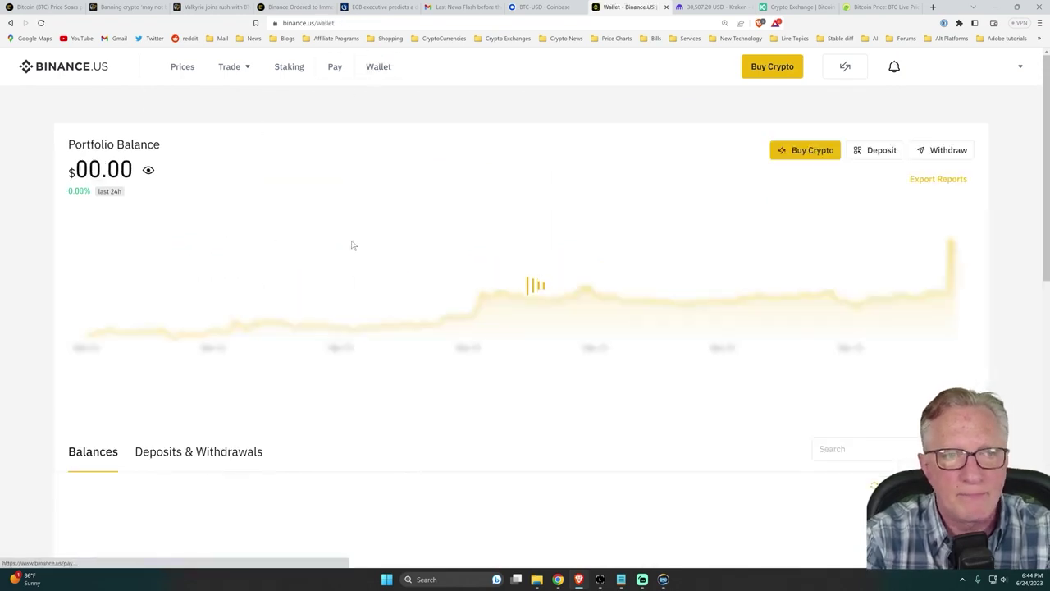
pyautogui.scroll(-2, 302, 301)
pyautogui.scroll(-2, 347, 293)
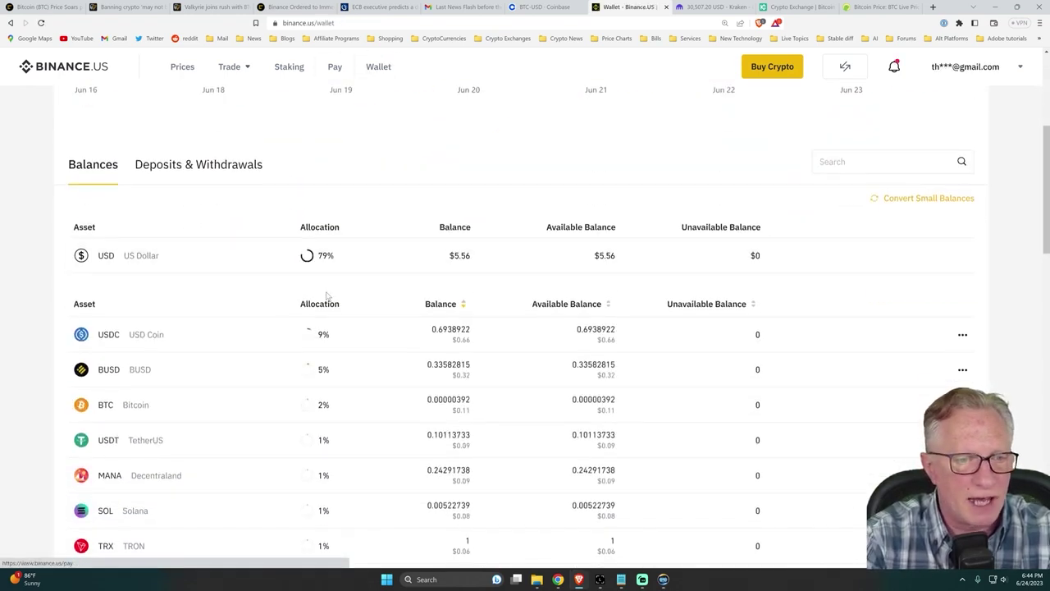
# Search the wallet balances for "eth" and open Ethereum's deposit address on the Ethereum (ERC20) network
pyautogui.scroll(3, 350, 300)
pyautogui.click(824, 353)
pyautogui.write('eth')
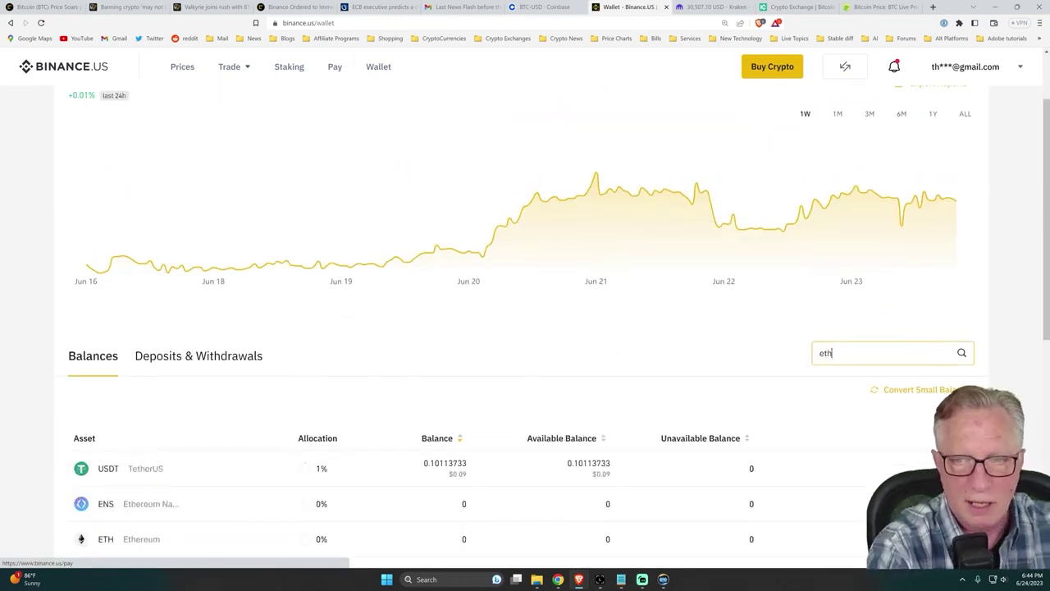
pyautogui.scroll(-1, 729, 336)
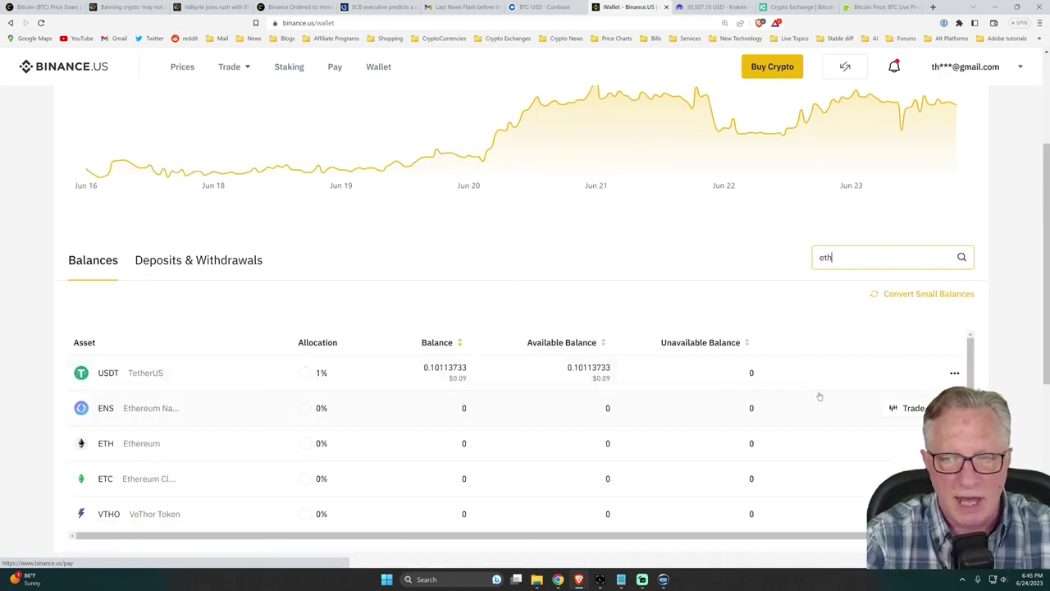
pyautogui.click(164, 447)
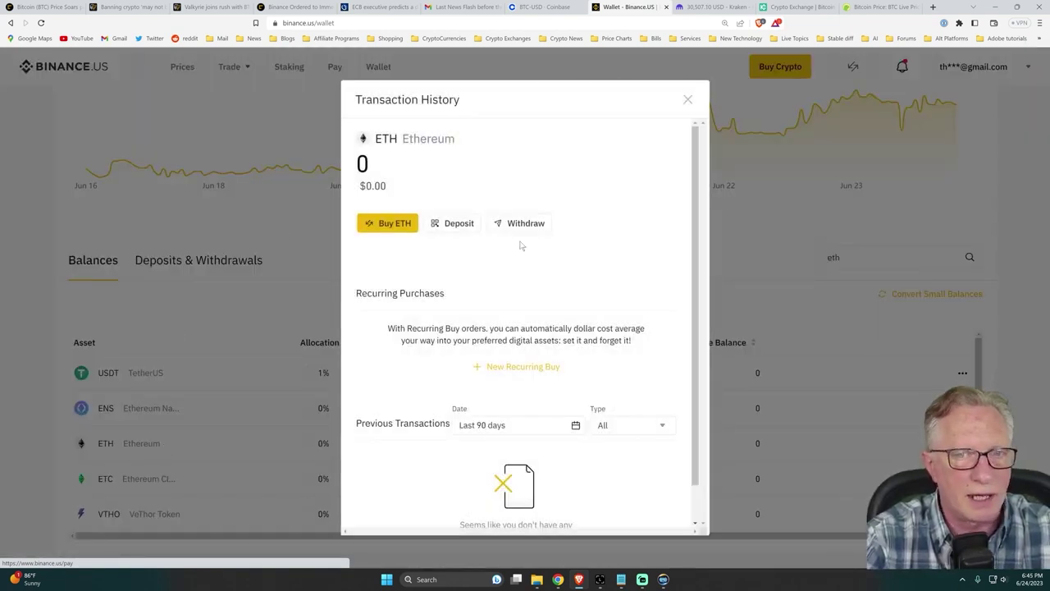
pyautogui.click(456, 225)
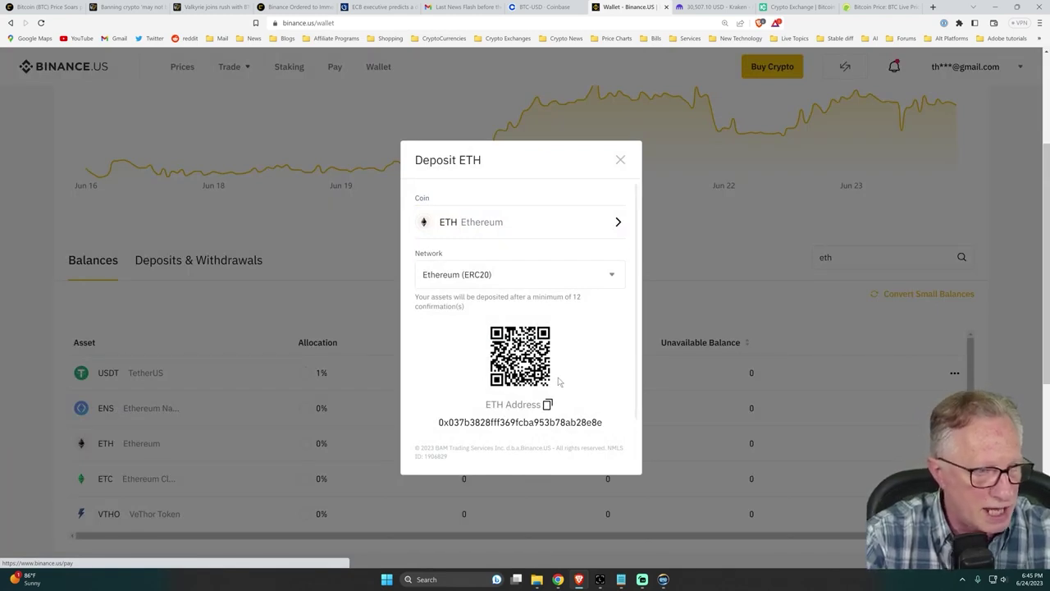
# Show the mirrored phone wallet beside the ETH deposit address for the transfer, and minimize the phone window when done
pyautogui.click(663, 579)
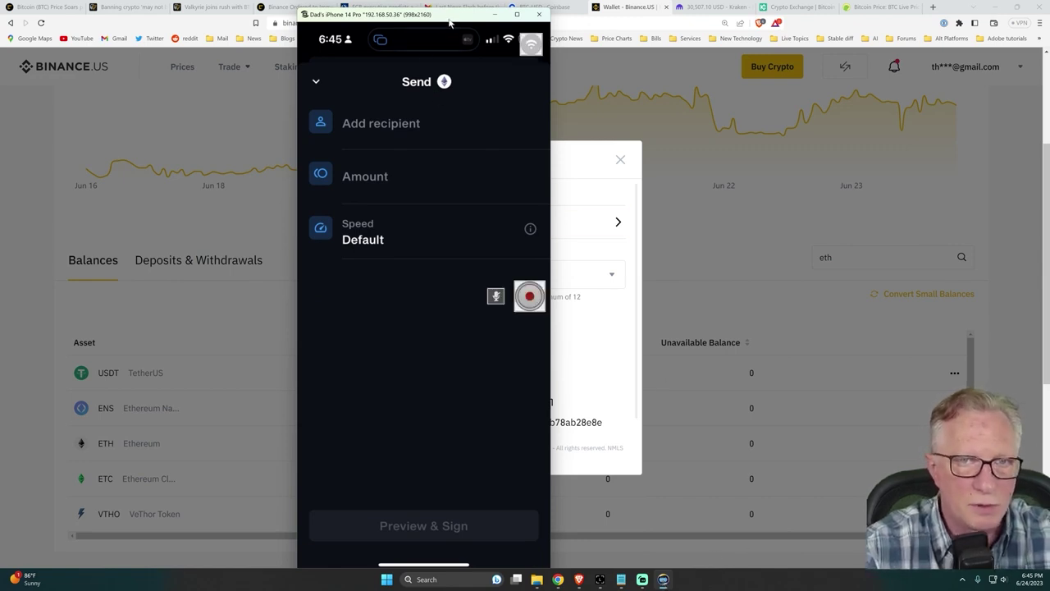
pyautogui.moveTo(448, 20); pyautogui.dragTo(273, 17)
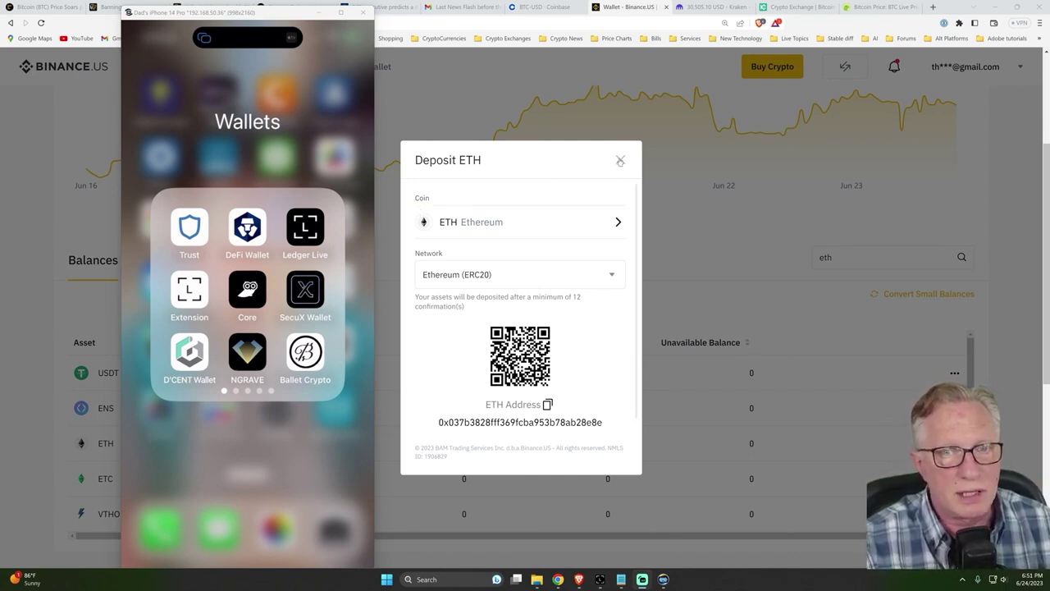
pyautogui.click(319, 14)
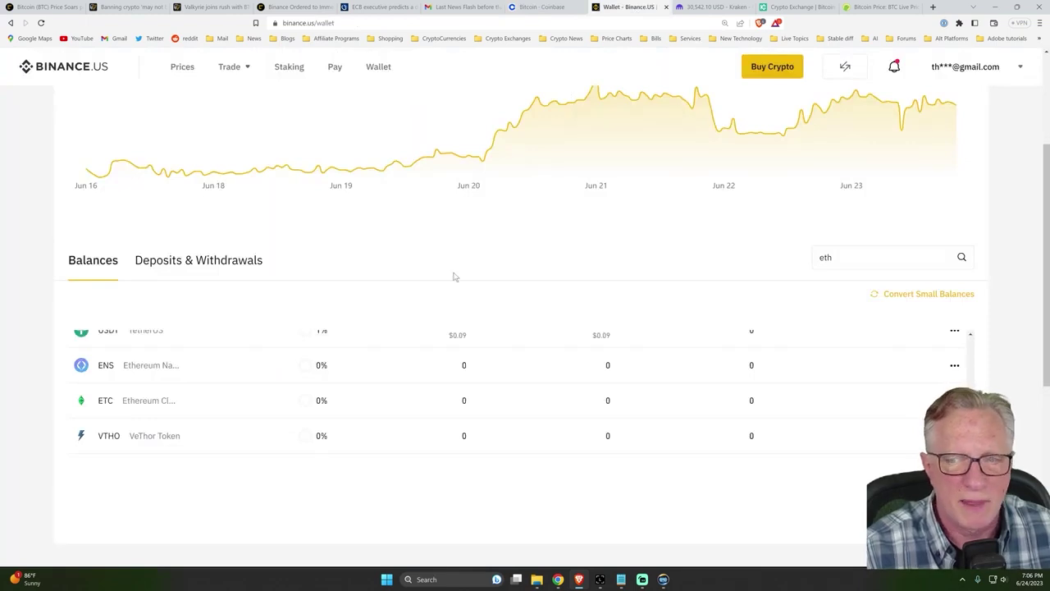
# Reload the Binance.US wallet and check the deposited Ethereum in the balances list
pyautogui.scroll(-1, 456, 277)
pyautogui.scroll(3, 456, 277)
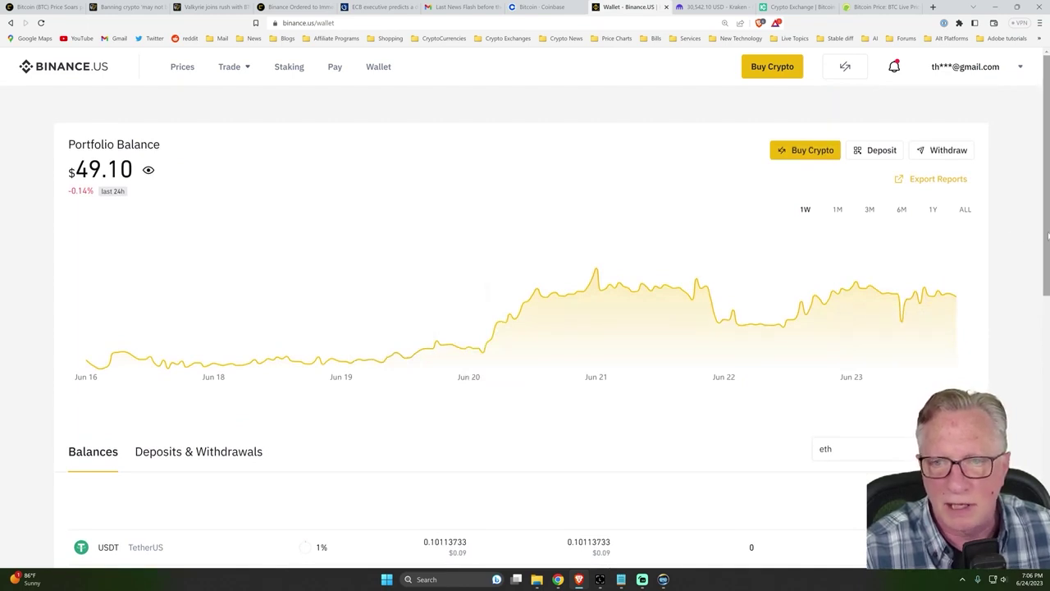
pyautogui.scroll(-2, 1013, 246)
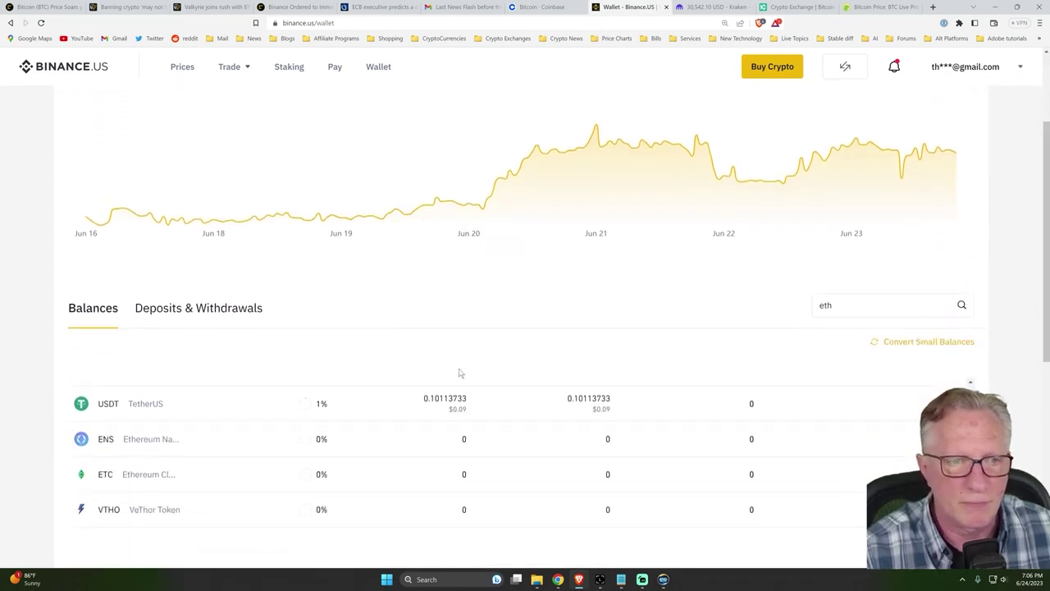
pyautogui.click(379, 66)
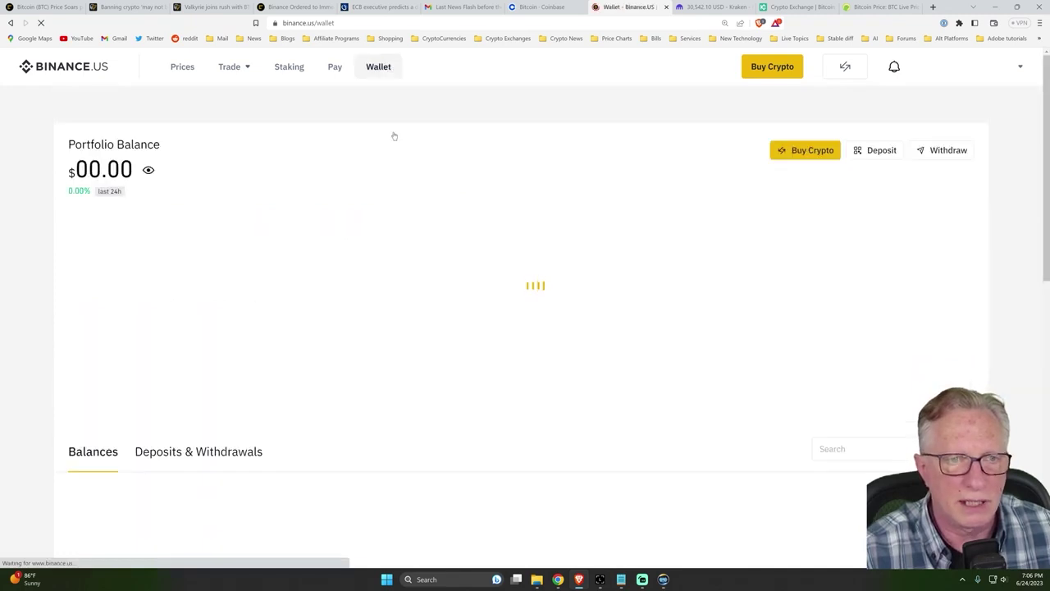
pyautogui.scroll(-3, 378, 206)
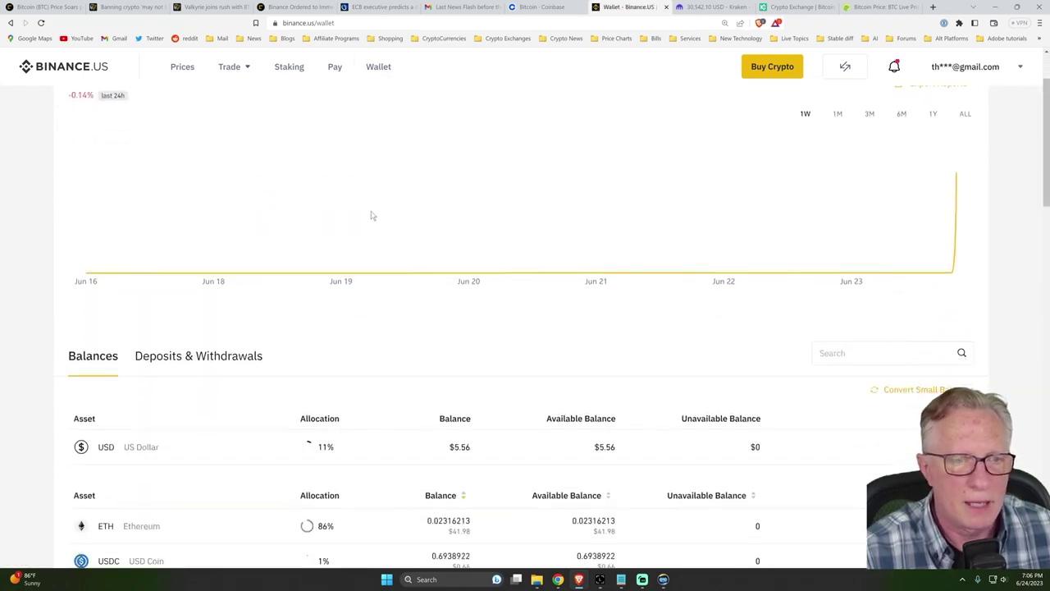
pyautogui.scroll(-1, 368, 213)
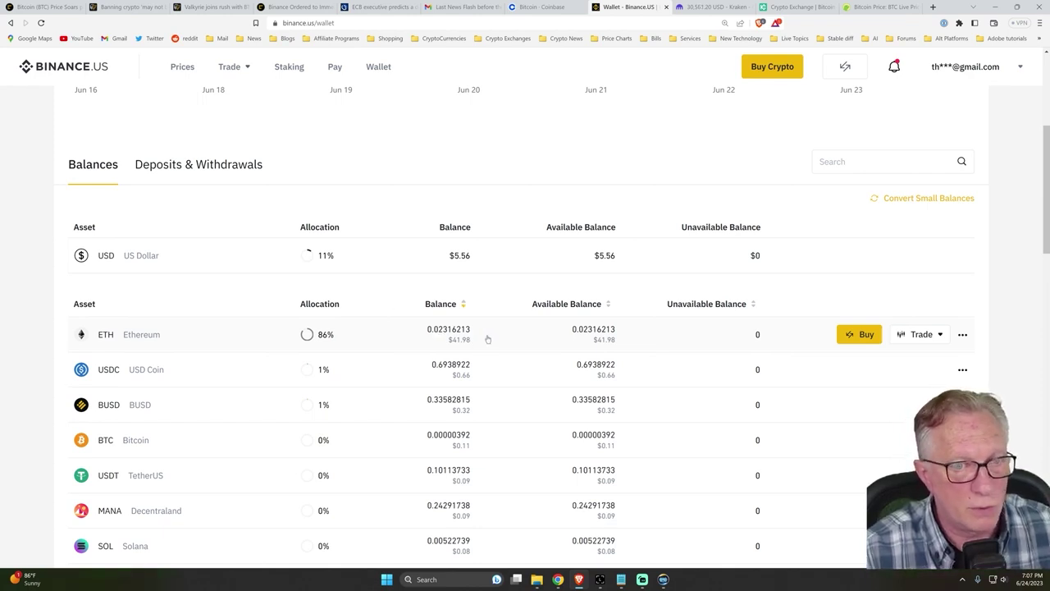
# Open the ETH/USD trading pair from the Ethereum holding in the wallet
pyautogui.click(940, 335)
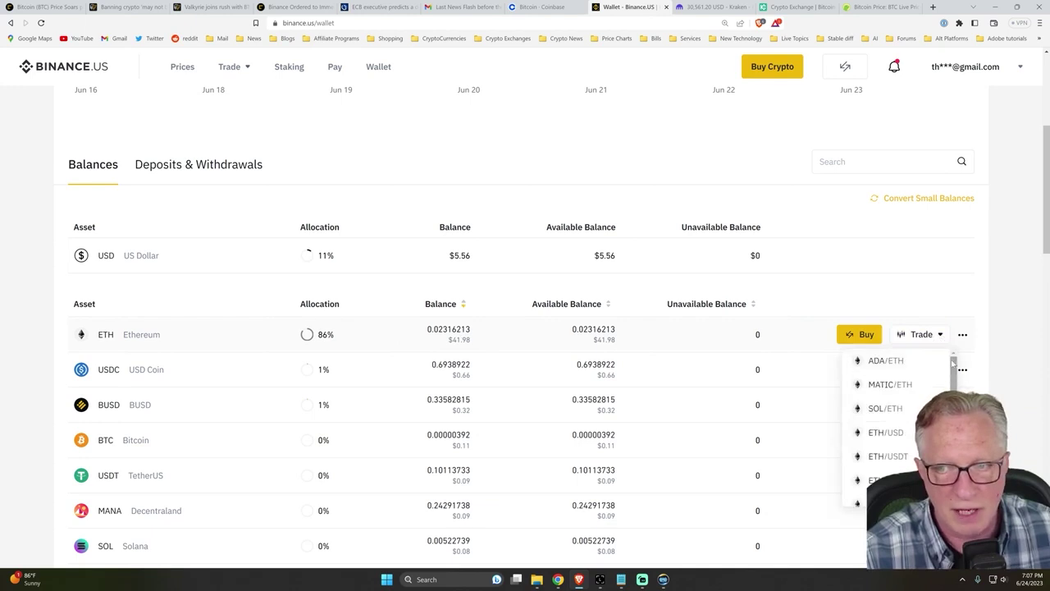
pyautogui.scroll(-1, 894, 402)
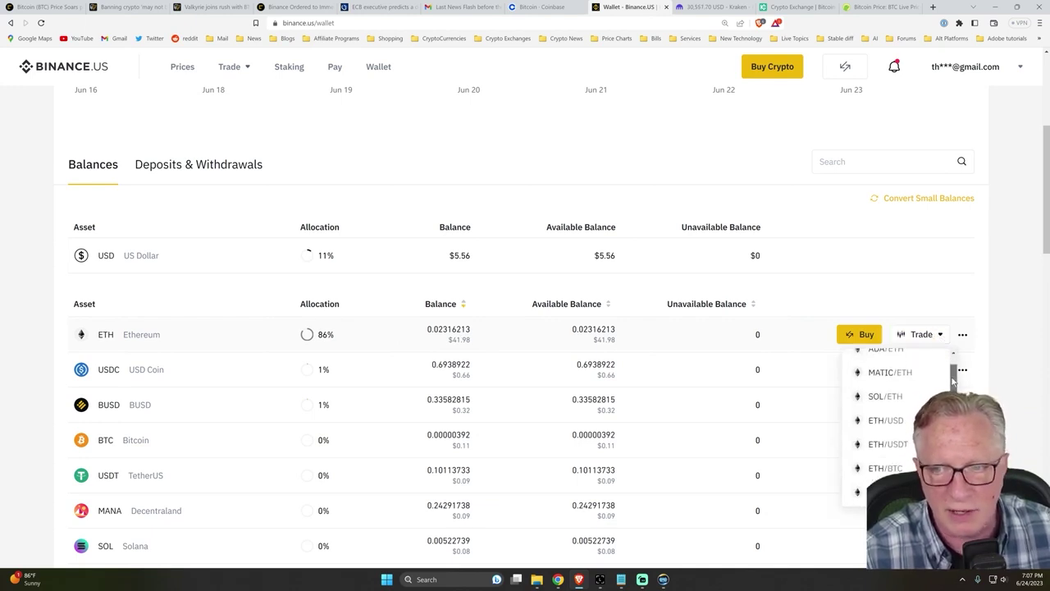
pyautogui.click(886, 418)
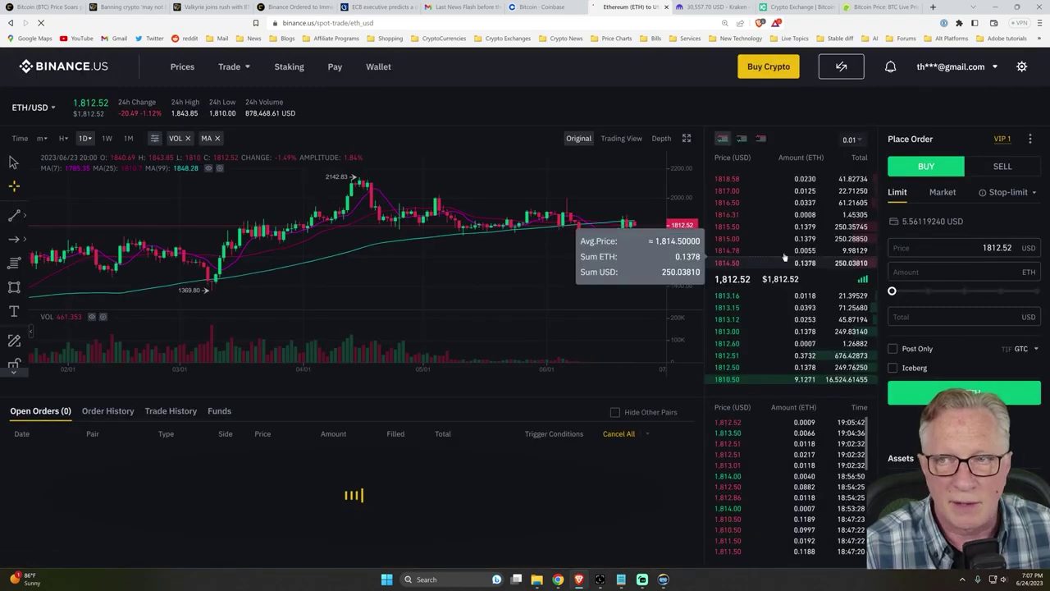
# Place a market sell order for the maximum available amount, 0.0231 ETH
pyautogui.click(1004, 166)
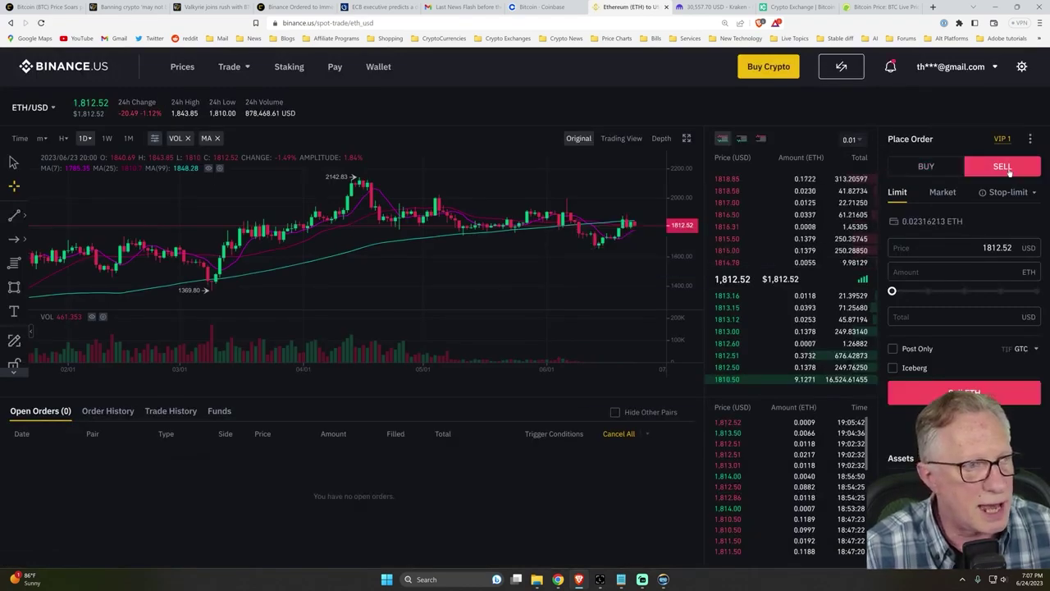
pyautogui.click(943, 193)
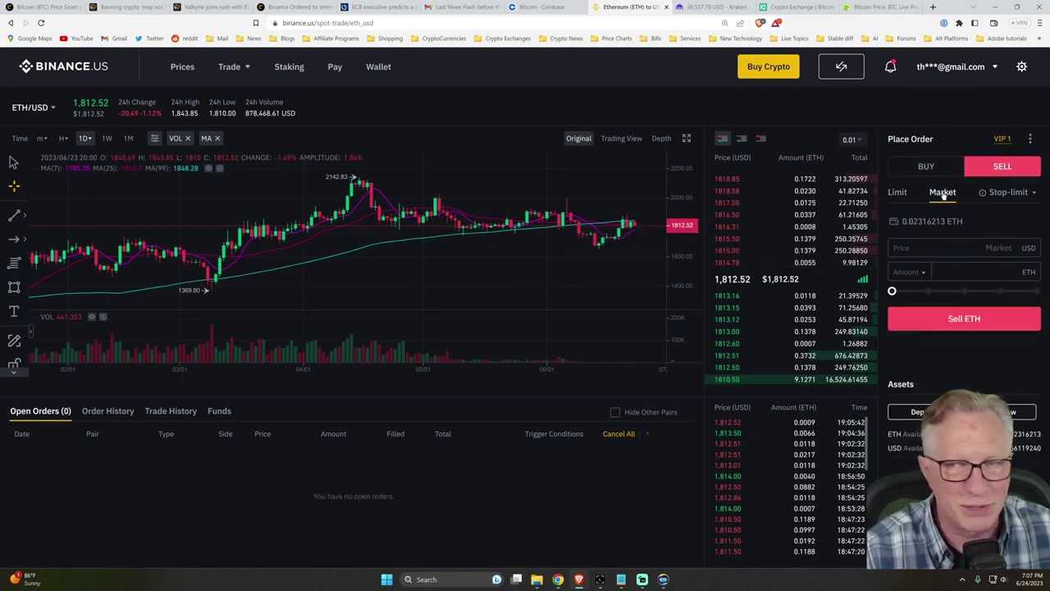
pyautogui.moveTo(894, 291); pyautogui.dragTo(1040, 290)
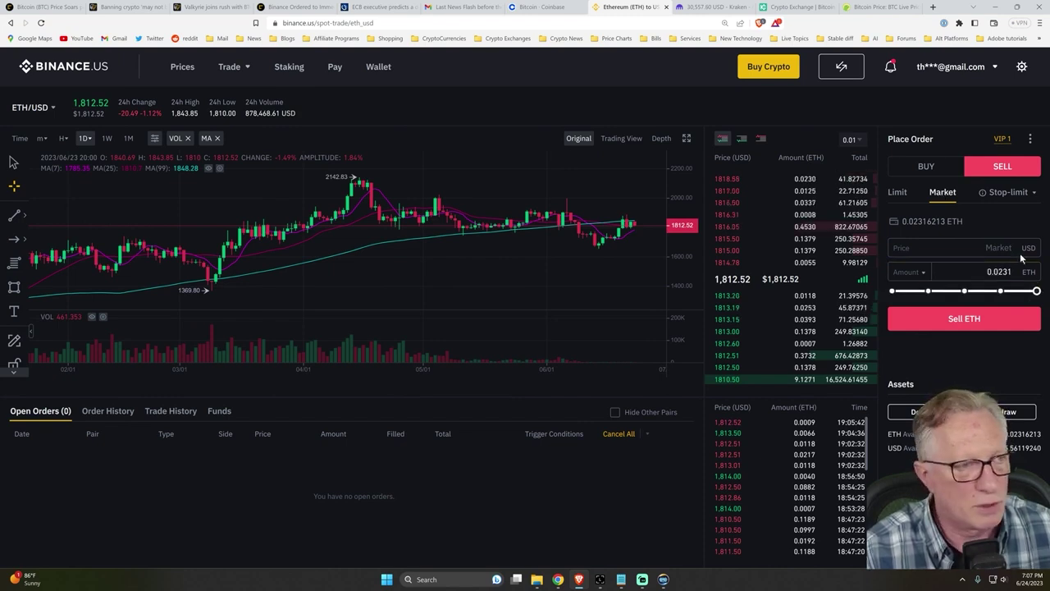
pyautogui.click(967, 320)
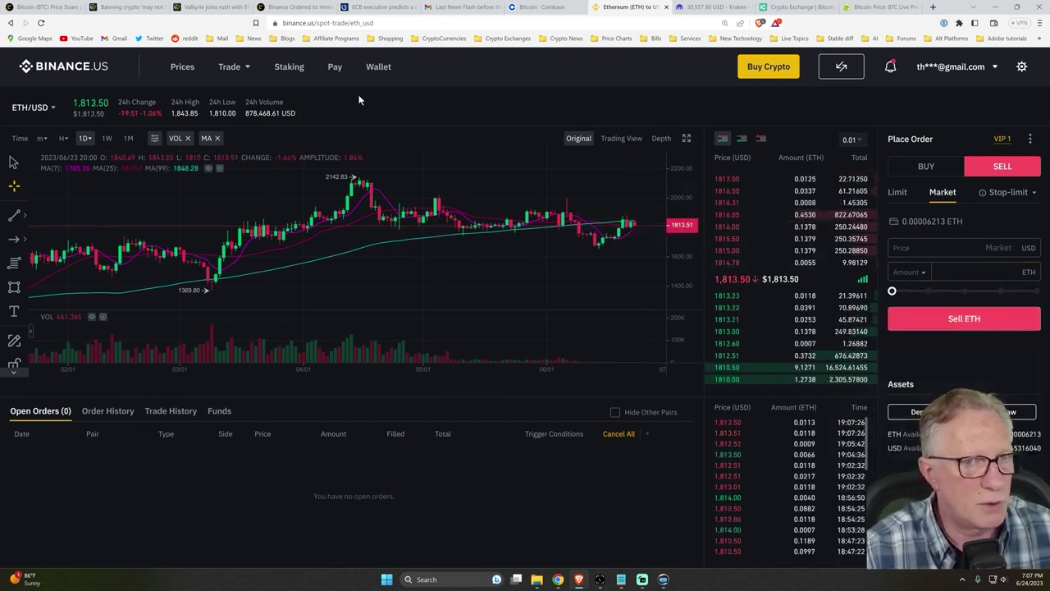
# Return to the wallet and check the US Dollar balance after the sale
pyautogui.click(381, 69)
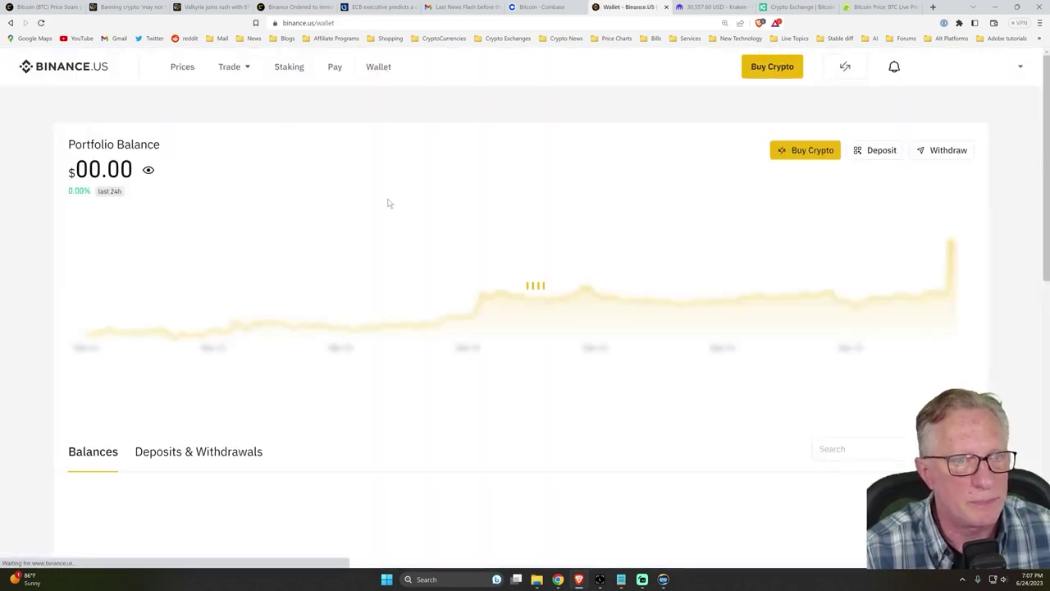
pyautogui.scroll(-3, 361, 271)
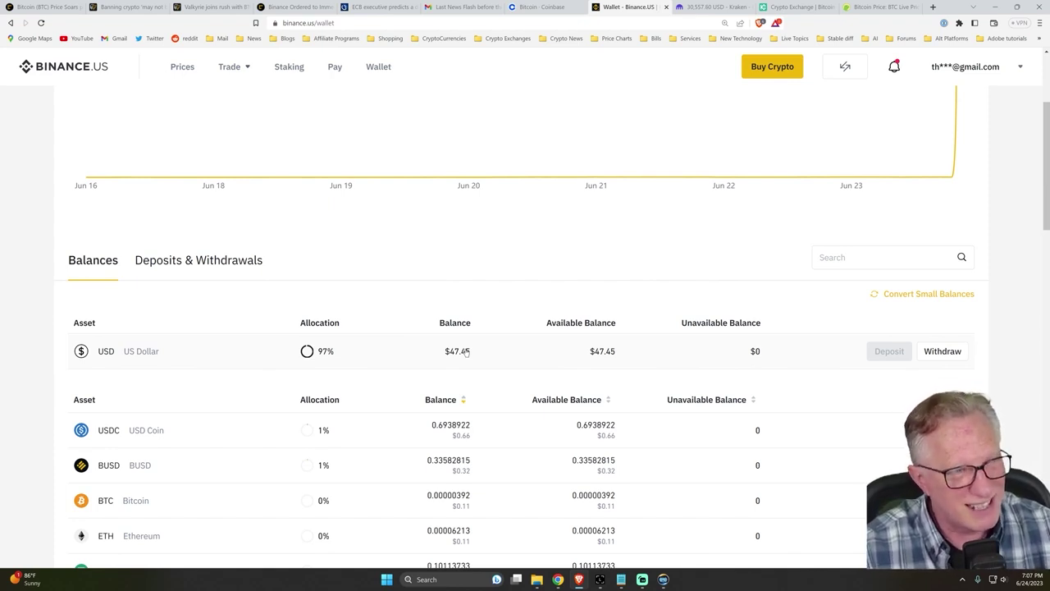
pyautogui.scroll(1, 477, 346)
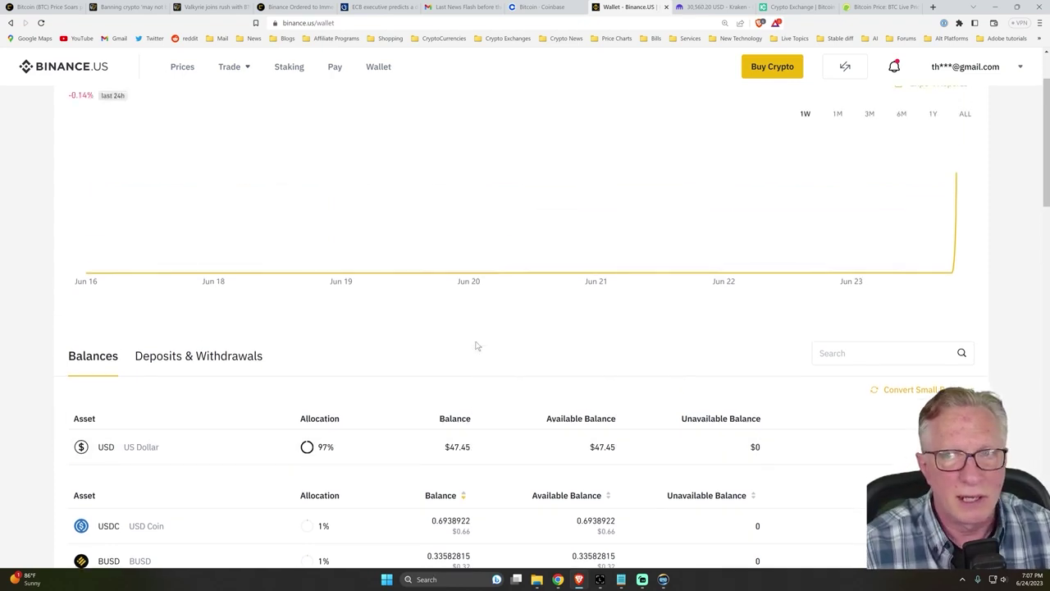
pyautogui.scroll(1, 476, 346)
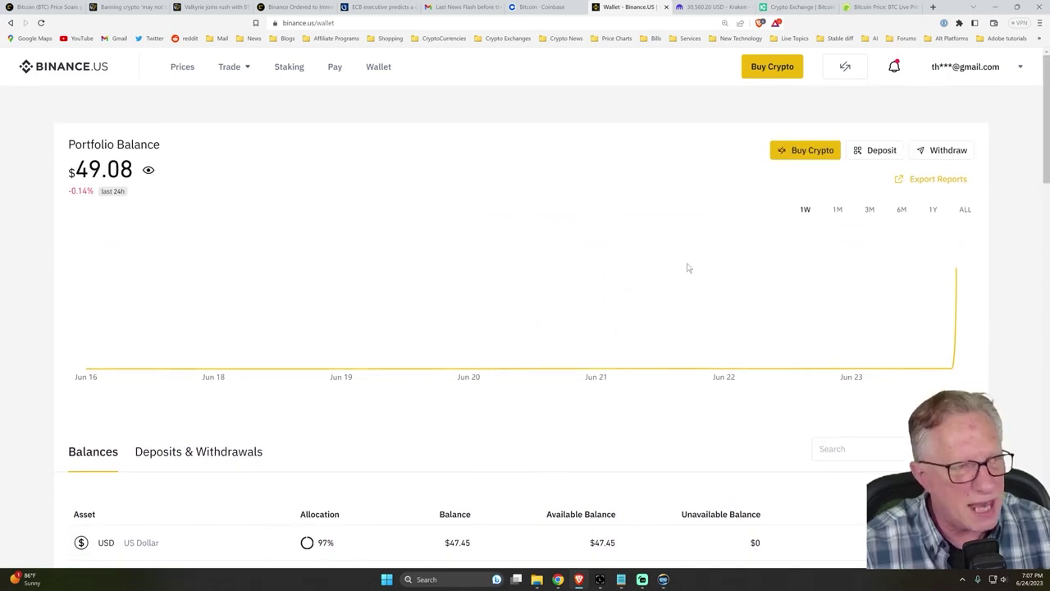
pyautogui.scroll(-2, 525, 286)
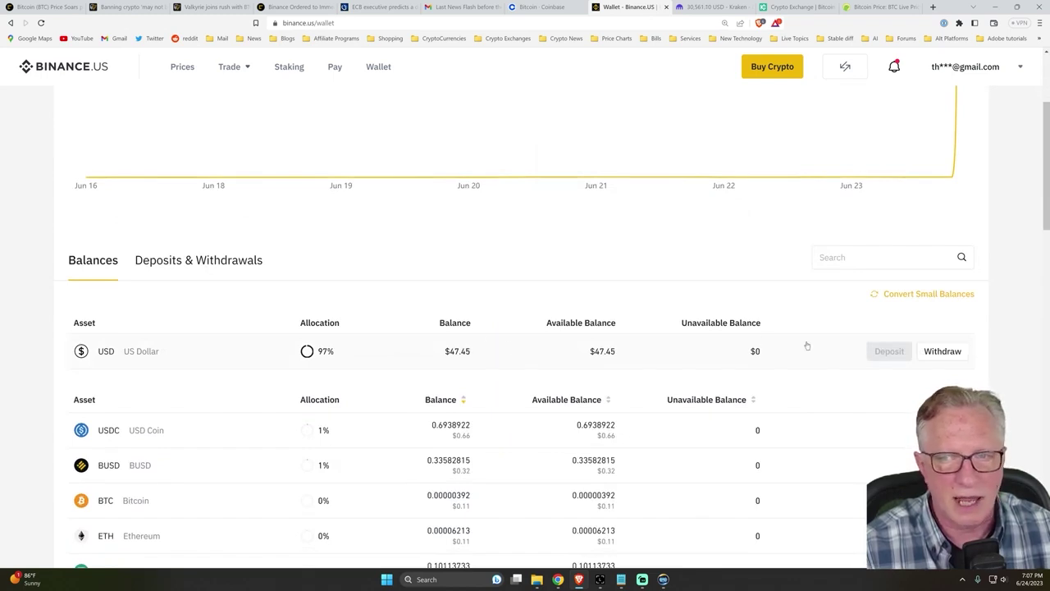
# Withdraw $47 from the USD balance by ACH to the linked Lake Michigan Credit Union account and approve it through the confirmation email
pyautogui.click(943, 351)
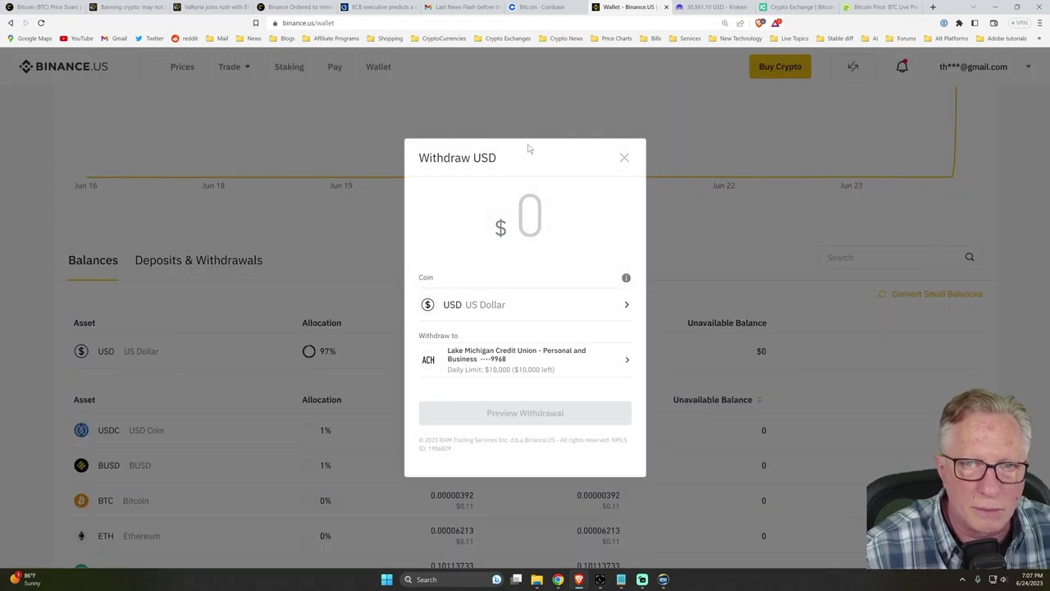
pyautogui.click(623, 158)
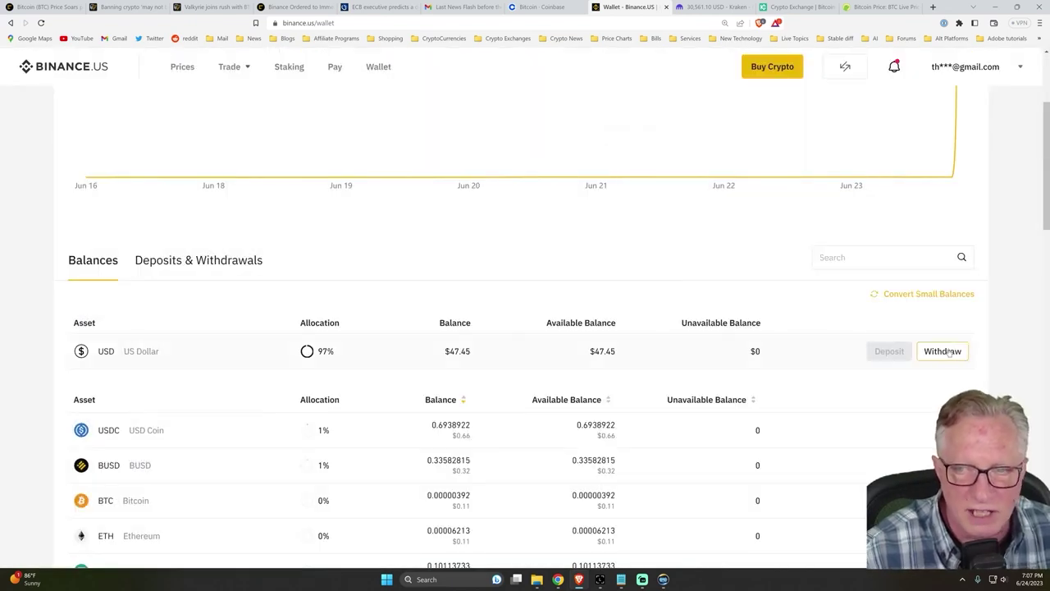
pyautogui.click(955, 352)
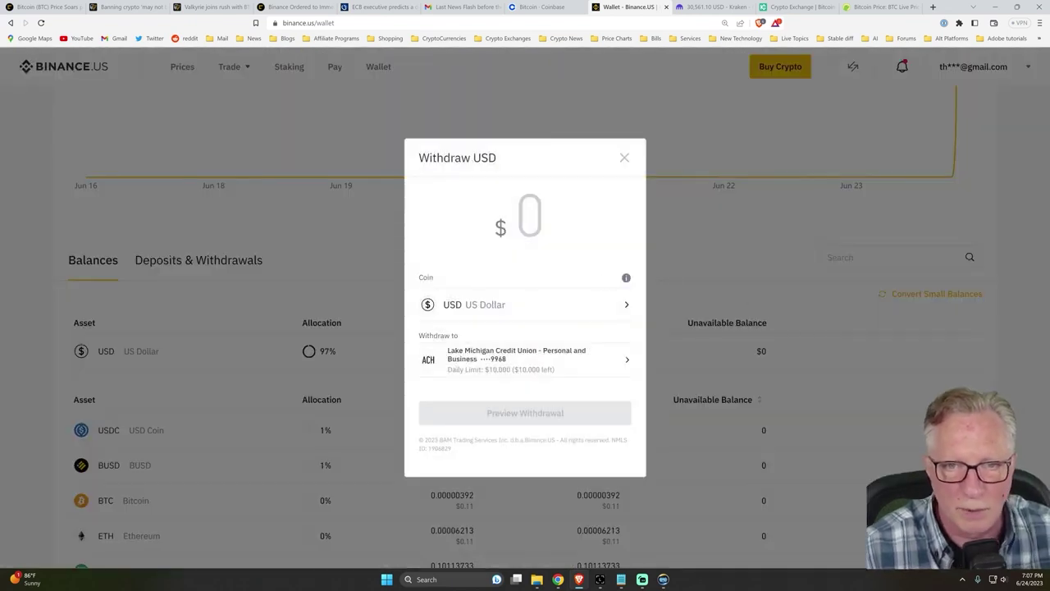
pyautogui.write('47')
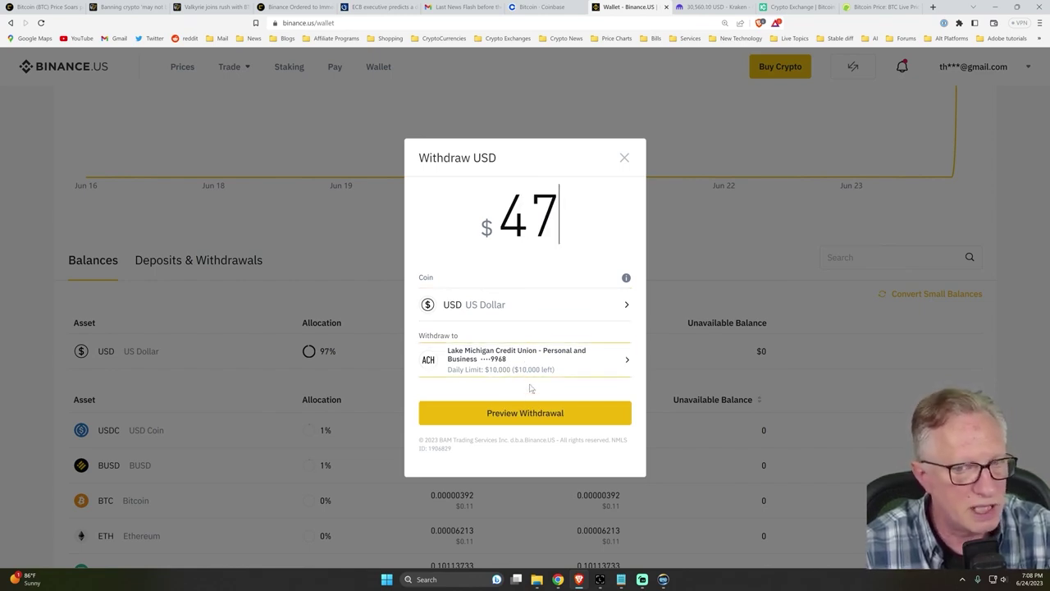
pyautogui.click(529, 415)
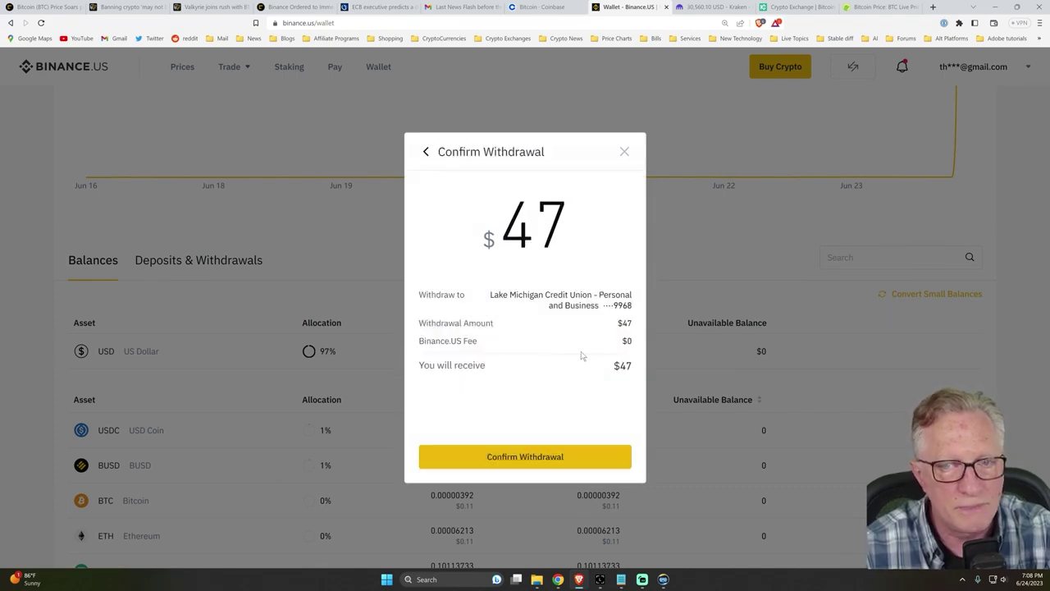
pyautogui.click(517, 453)
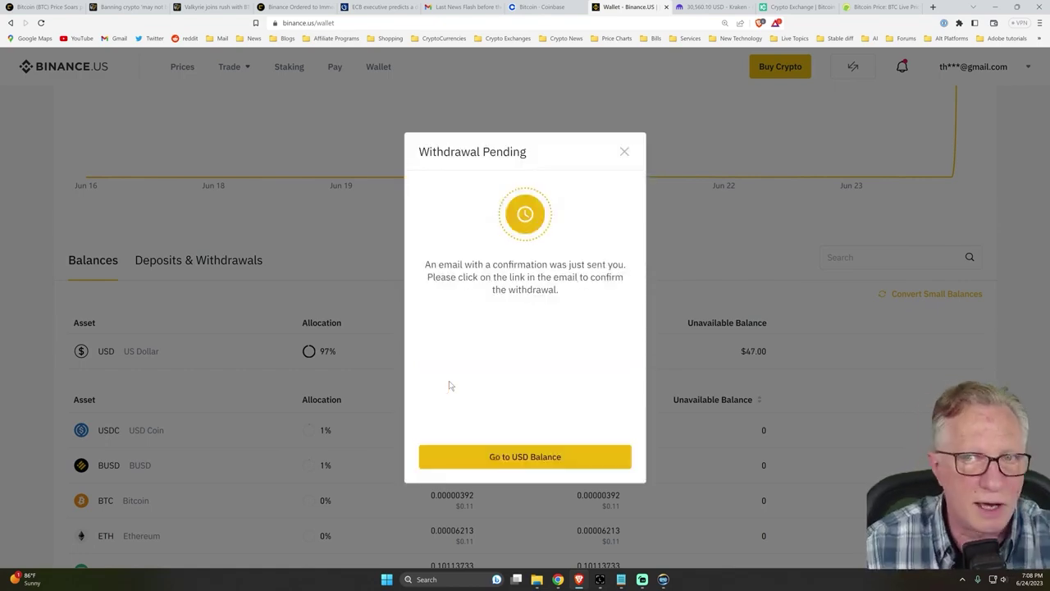
pyautogui.click(460, 6)
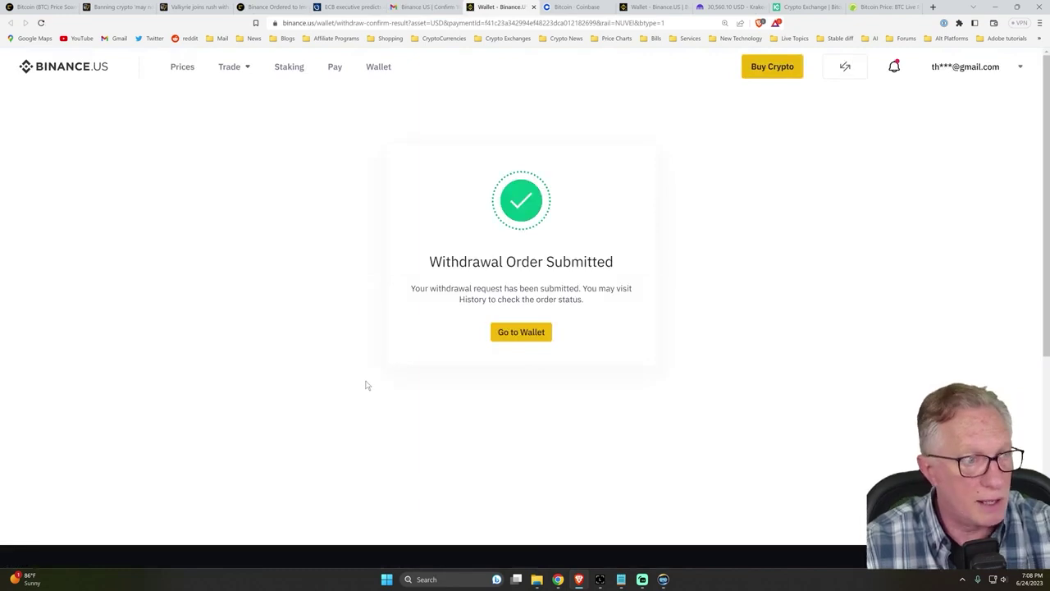
# Open the US Dollar transaction history from the wallet balances to check the withdrawal's status
pyautogui.scroll(-1, 528, 336)
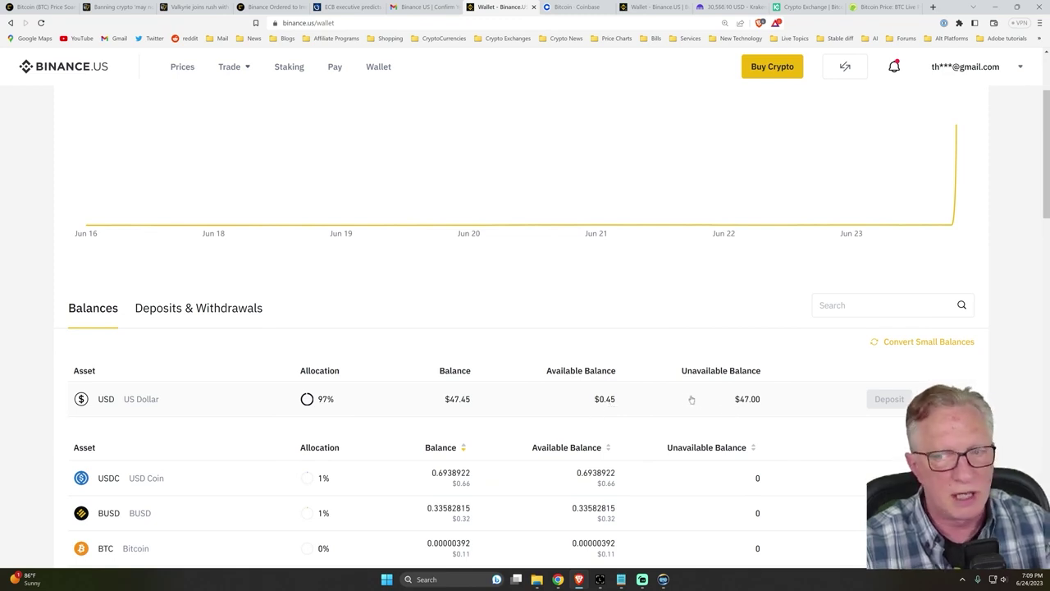
pyautogui.click(244, 404)
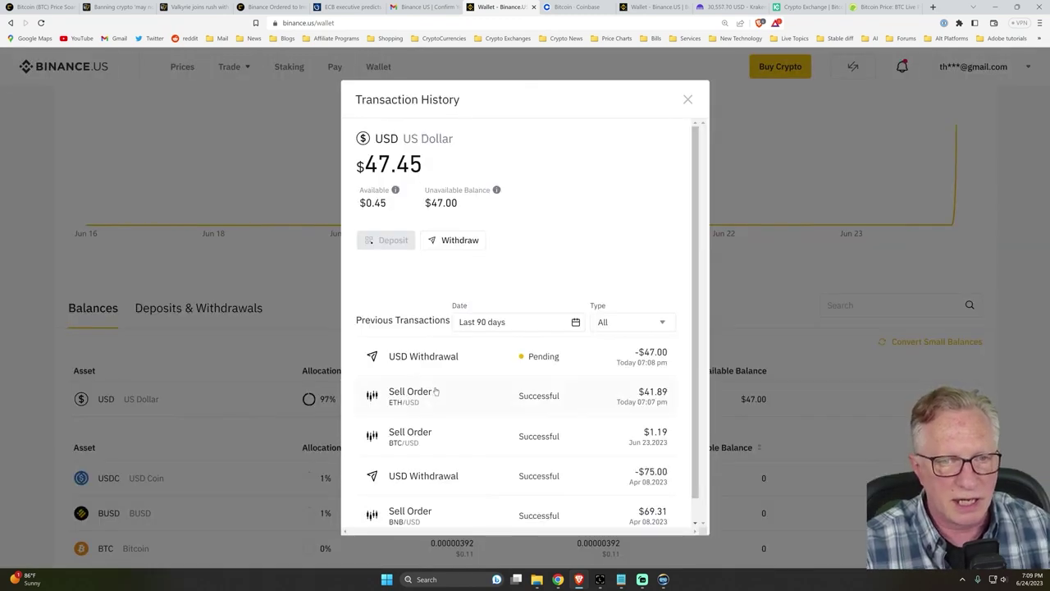